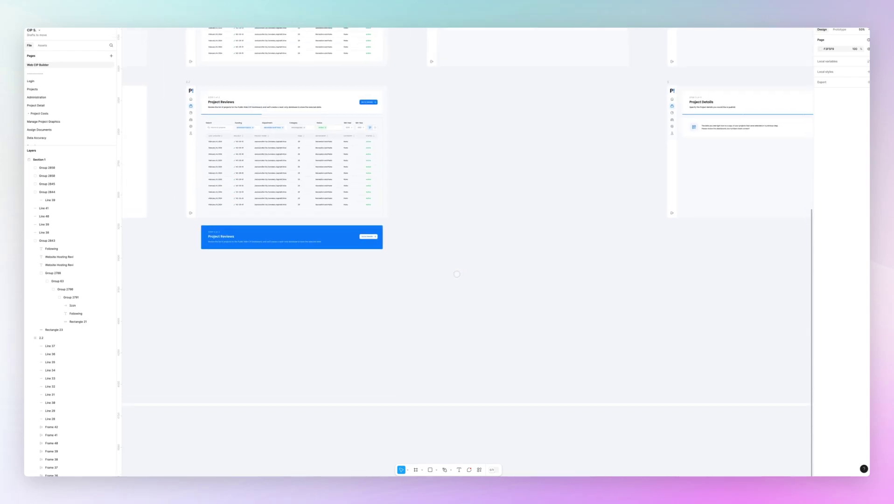
pyautogui.hscroll(1, 495, 214)
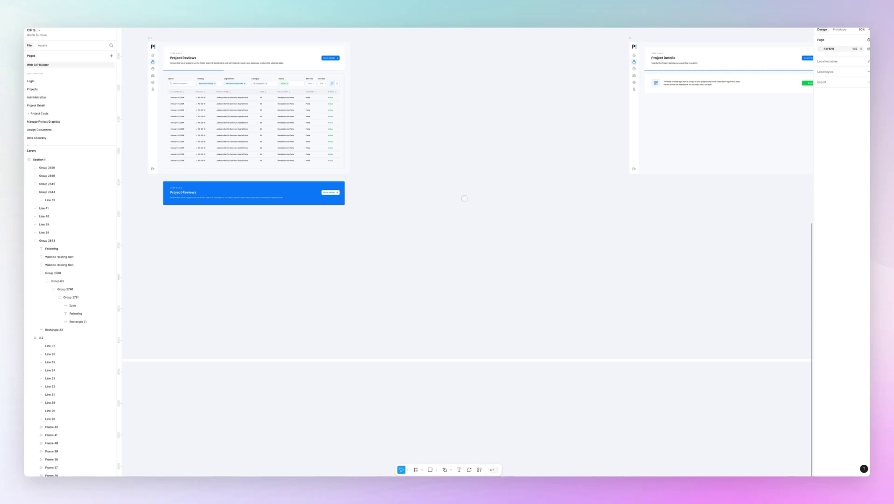
pyautogui.scroll(-1, 465, 198)
pyautogui.hscroll(-1, 465, 198)
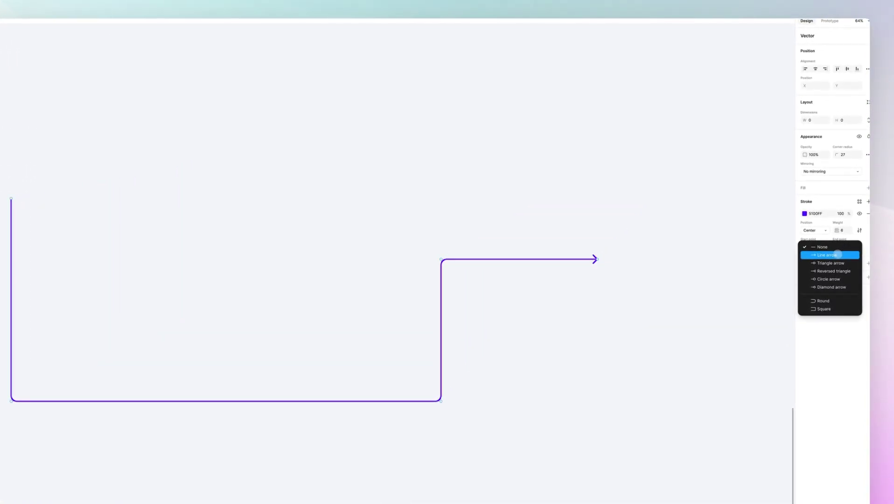
# - Give the purple path a line arrow at its end point and set the stroke weight to 20
pyautogui.click(838, 255)
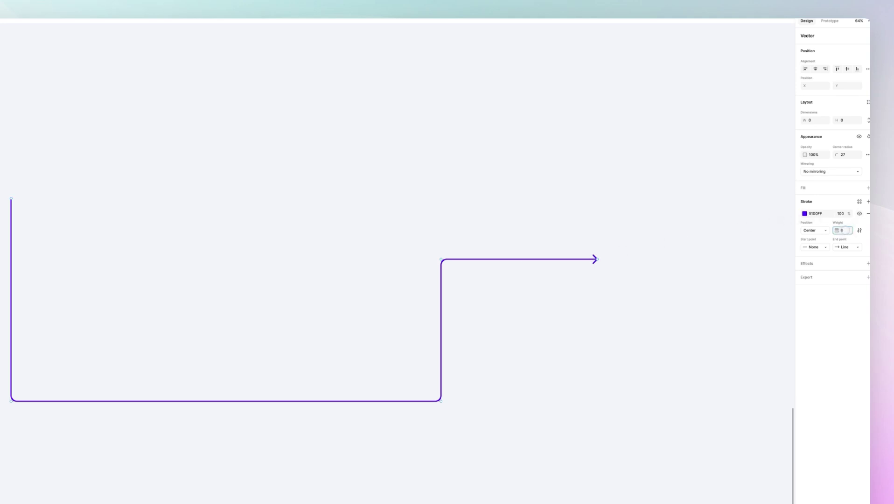
pyautogui.press('Up')
pyautogui.press('Up')
pyautogui.press('Up')
pyautogui.press('Up')
pyautogui.press('Up')
pyautogui.press('Up')
pyautogui.press('Up')
pyautogui.press('Up')
pyautogui.press('Up')
pyautogui.press('Up')
pyautogui.press('Up')
pyautogui.press('Up')
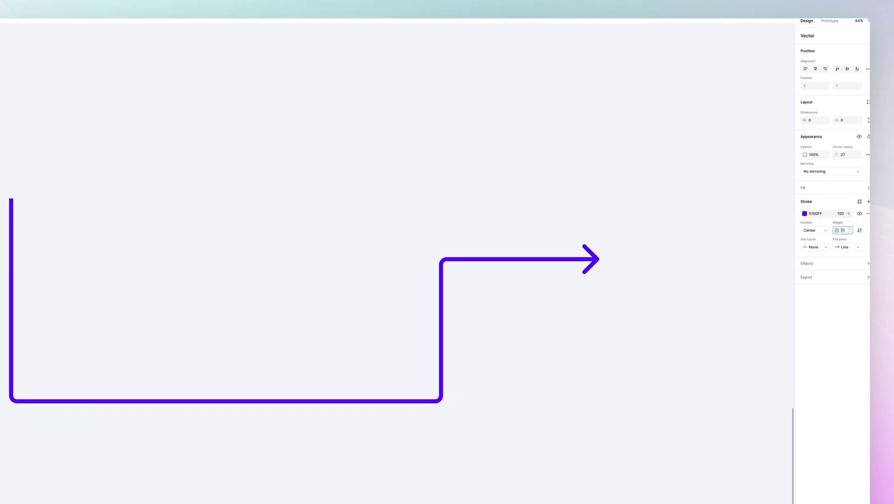
pyautogui.press('Up')
pyautogui.press('Up')
pyautogui.click(578, 288)
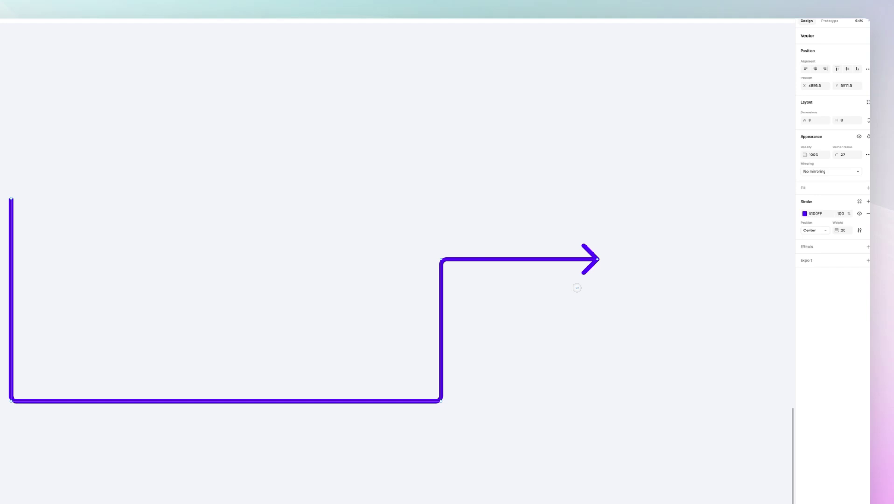
# - Set the whole path's corner radius to 0 and leave vector editing
pyautogui.click(510, 260)
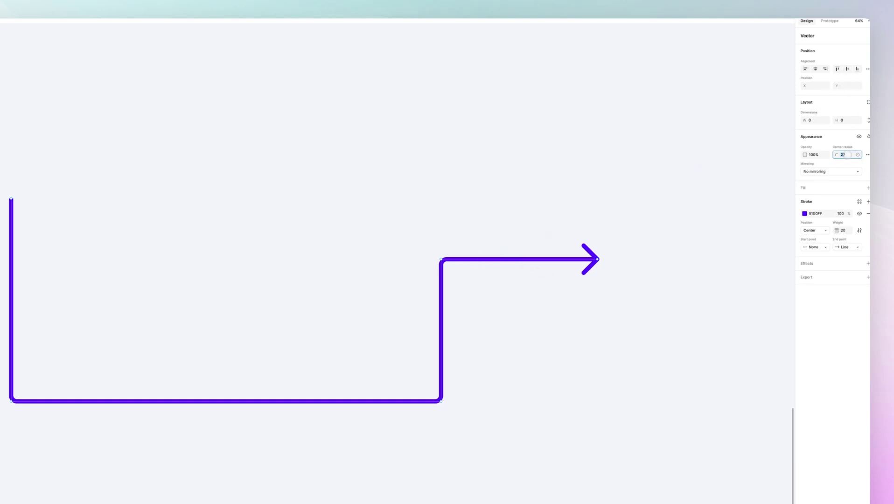
pyautogui.write('0')
pyautogui.press('Return')
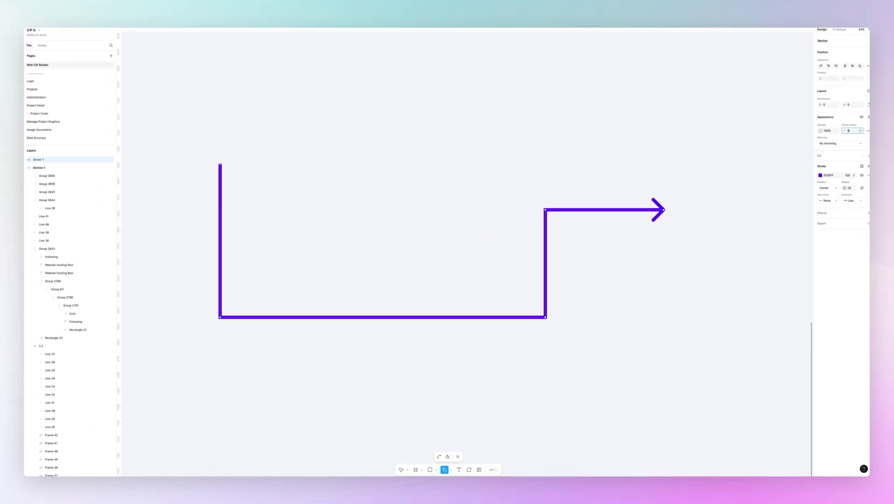
pyautogui.press('Escape')
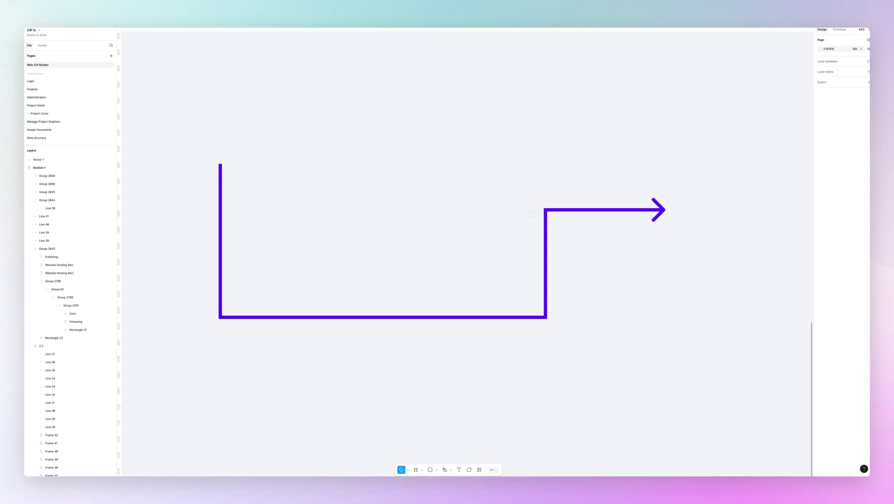
# - Round all corners of the arrow with a corner radius of 70
pyautogui.click(546, 211)
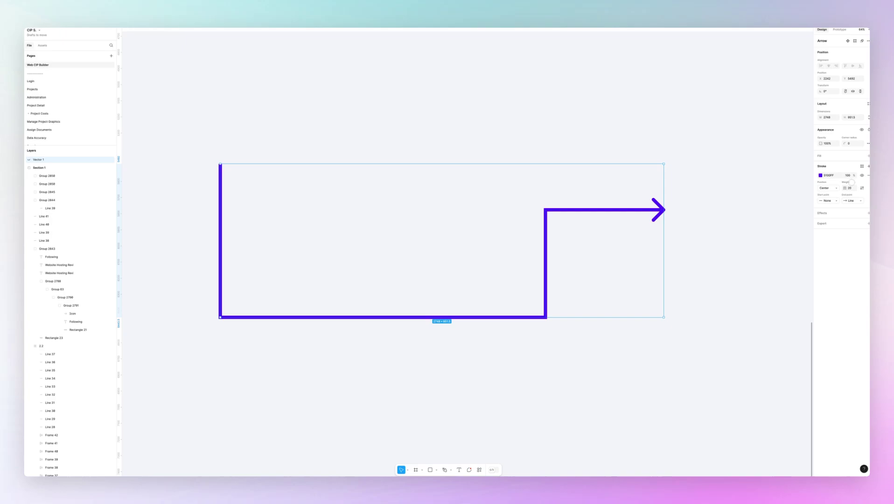
pyautogui.click(851, 143)
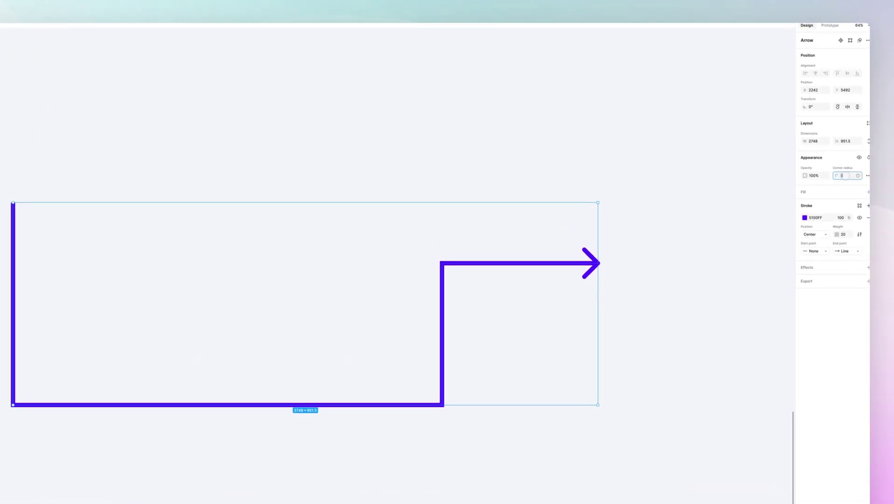
pyautogui.write('10')
pyautogui.press('Return')
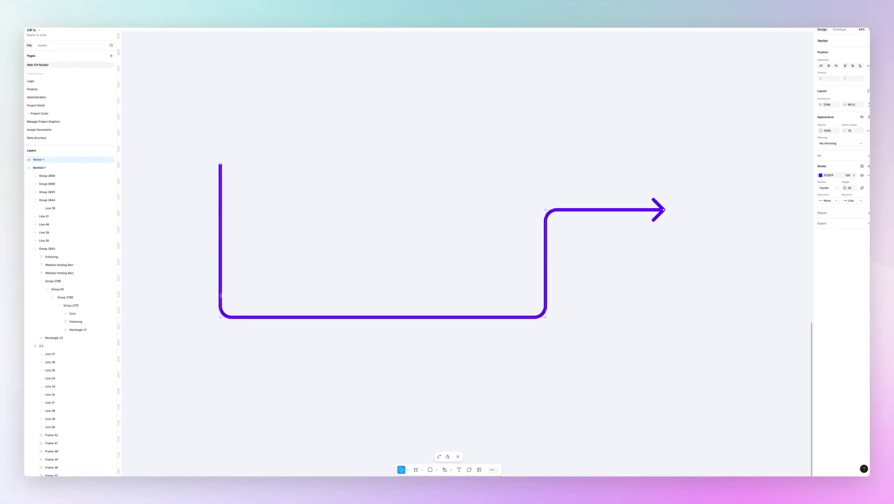
# - Select only the arrow's lower-left corner point and increase its corner radius to a much larger curve than the other corners
pyautogui.moveTo(190, 297); pyautogui.dragTo(288, 346)
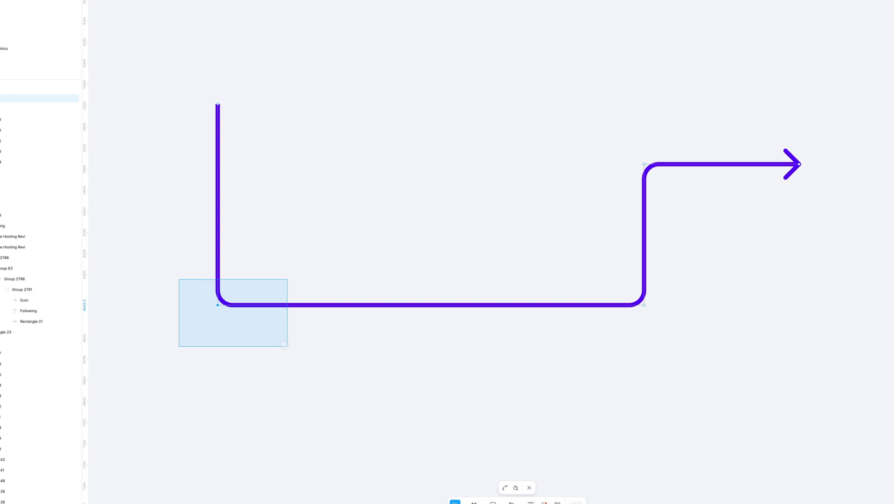
pyautogui.hscroll(-2, 289, 347)
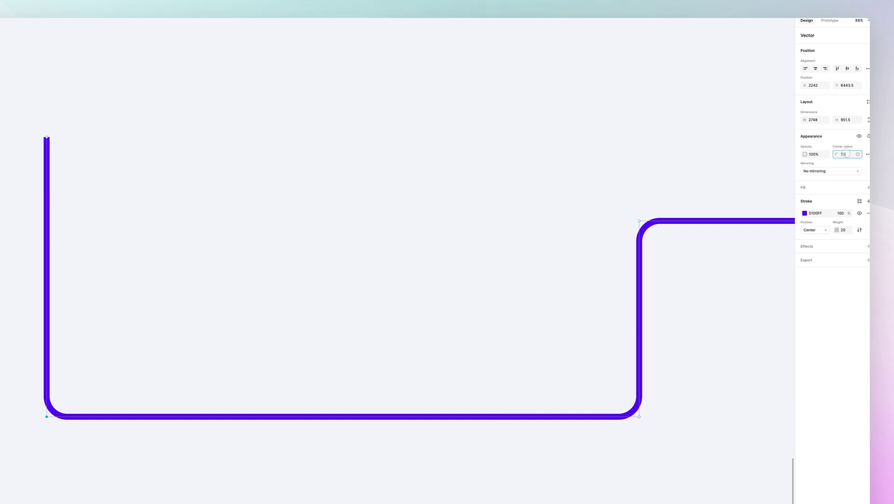
pyautogui.hotkey('shift', 'Down')
pyautogui.hotkey('shift', 'Down')
pyautogui.hotkey('shift', 'Down')
pyautogui.hotkey('shift', 'Down')
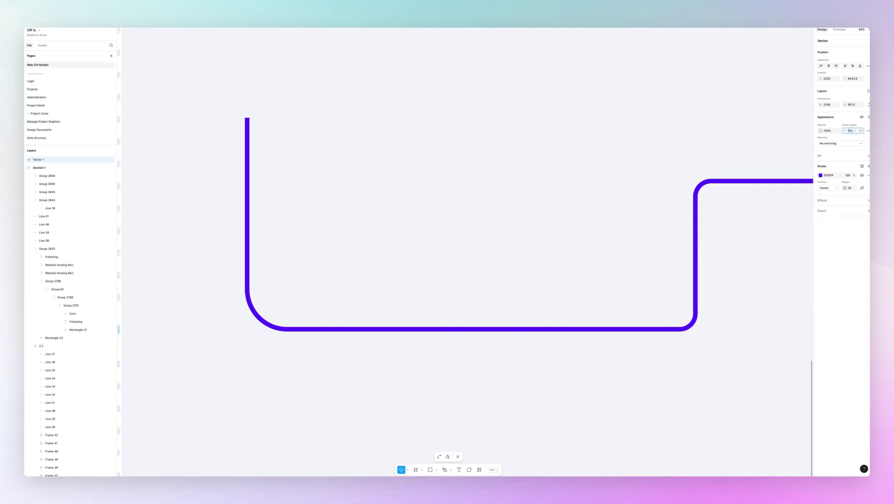
pyautogui.hotkey('shift', 'Up')
pyautogui.hotkey('shift', 'Up')
pyautogui.hotkey('shift', 'Up')
pyautogui.hotkey('shift', 'Up')
pyautogui.hotkey('shift', 'Up')
pyautogui.hotkey('shift', 'Up')
pyautogui.hotkey('shift', 'Up')
pyautogui.hotkey('shift', 'Up')
pyautogui.hotkey('shift', 'Up')
pyautogui.hotkey('shift', 'Up')
pyautogui.hotkey('shift', 'Up')
pyautogui.hotkey('shift', 'Up')
pyautogui.hotkey('shift', 'Up')
pyautogui.hotkey('shift', 'Up')
pyautogui.hotkey('shift', 'Up')
pyautogui.hotkey('shift', 'Up')
pyautogui.hotkey('shift', 'Up')
pyautogui.hotkey('shift', 'Up')
pyautogui.hotkey('shift', 'Up')
pyautogui.hotkey('shift', 'Up')
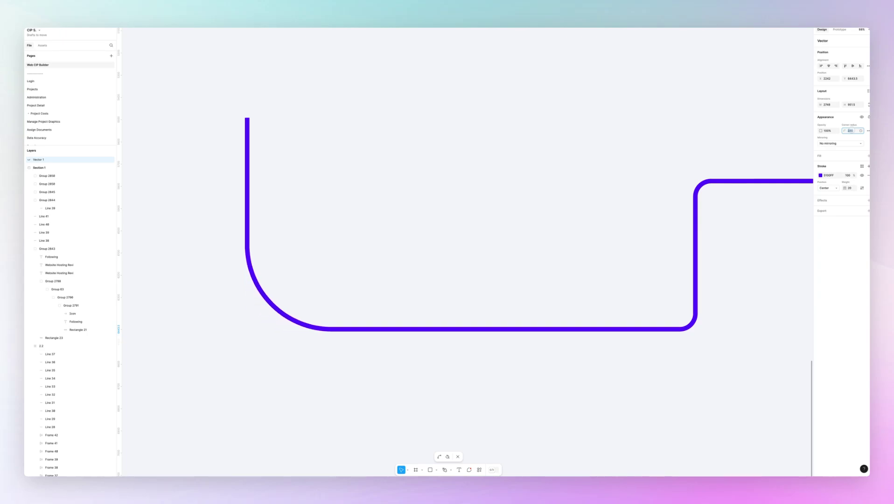
# - Edit the arrow's points and move its bottom horizontal segment straight down to lengthen both vertical segments
pyautogui.scroll(-5, 453, 203)
pyautogui.scroll(1, 453, 203)
pyautogui.hscroll(1, 453, 202)
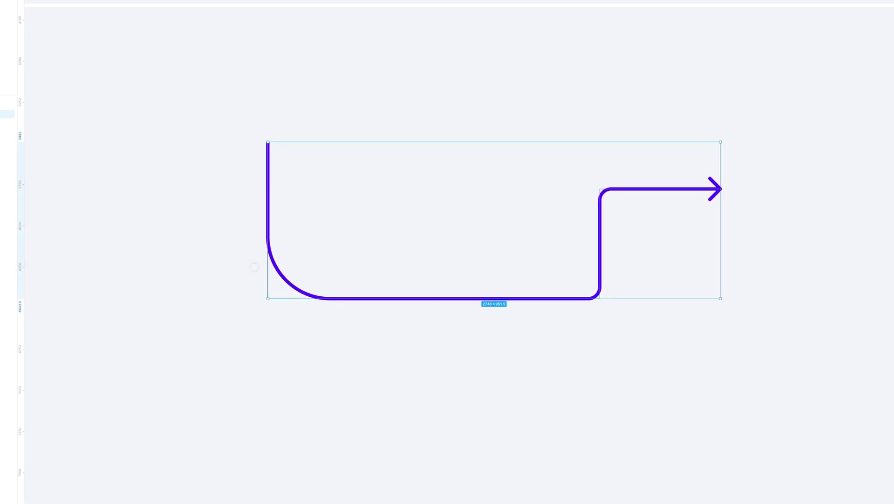
pyautogui.doubleClick(271, 247)
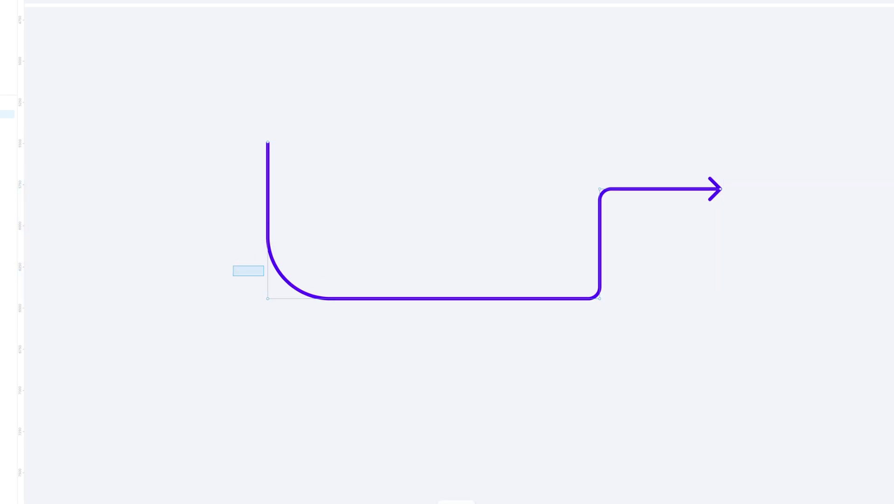
pyautogui.moveTo(264, 275); pyautogui.dragTo(665, 371)
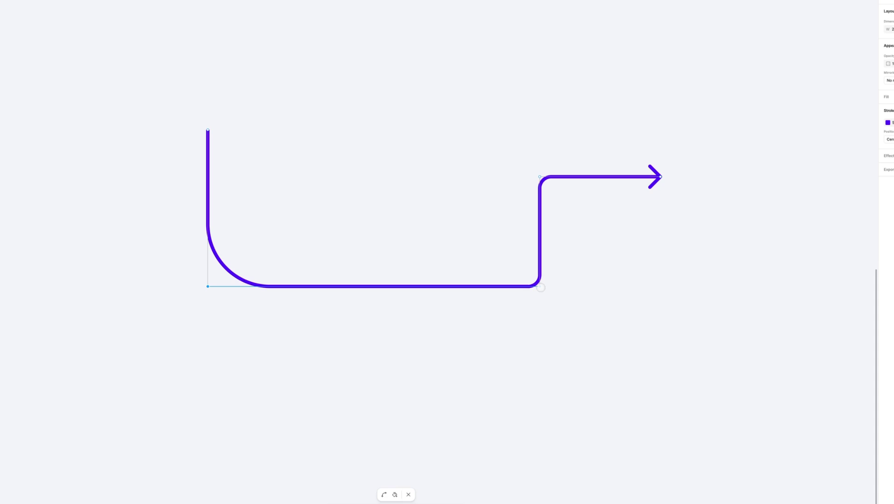
pyautogui.moveTo(541, 287); pyautogui.dragTo(540, 381)
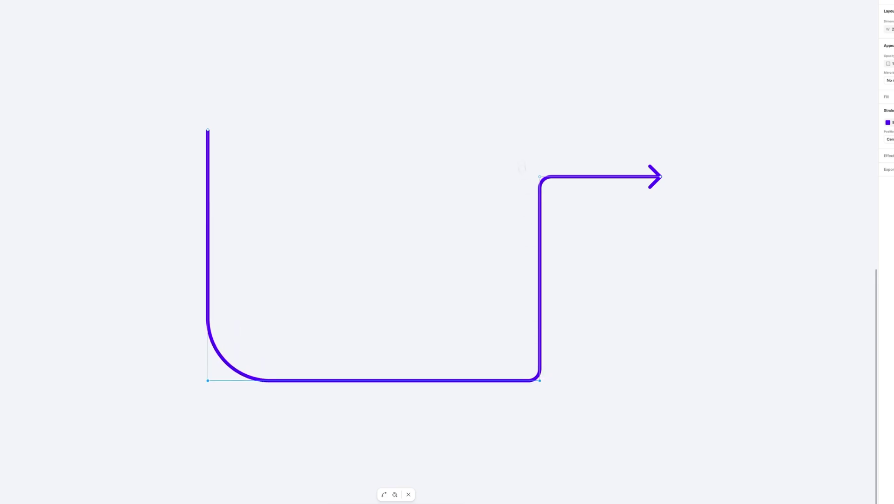
# - Move the arrow's right vertical segment to the left, shorten its arrowhead end to match, and select the left vertical segment's points
pyautogui.moveTo(520, 146); pyautogui.dragTo(589, 424)
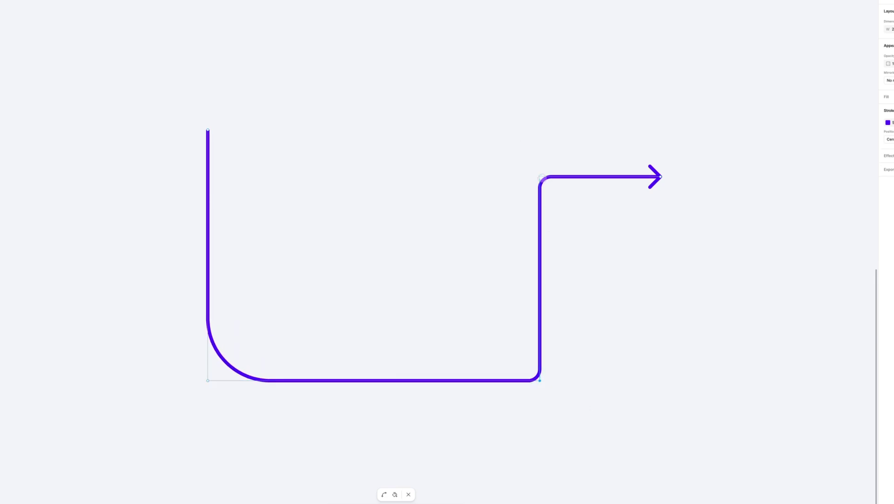
pyautogui.moveTo(542, 177); pyautogui.dragTo(431, 178)
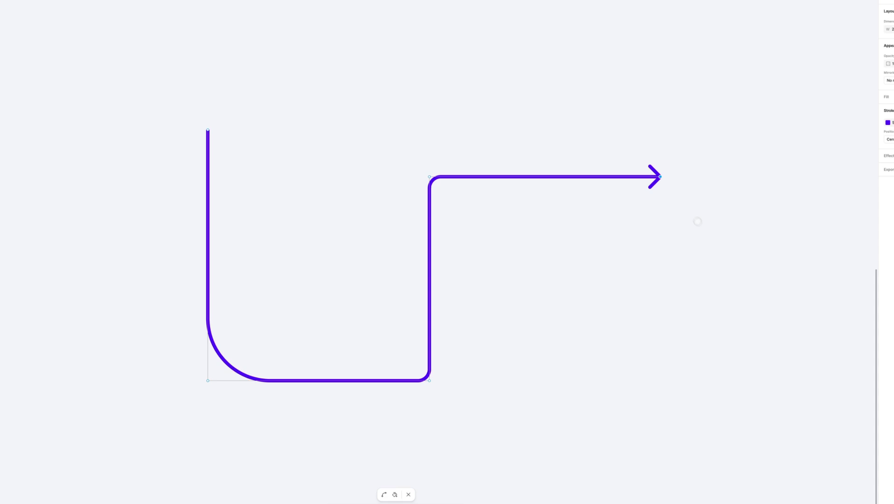
pyautogui.moveTo(665, 177); pyautogui.dragTo(502, 176)
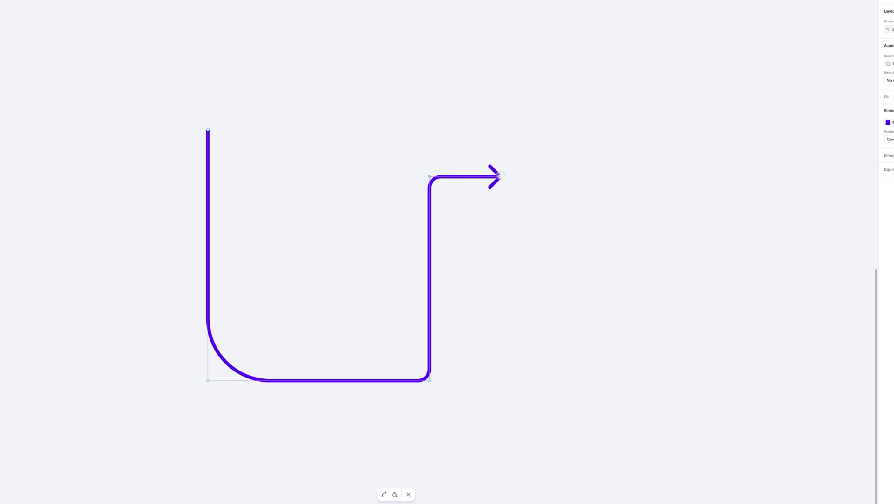
pyautogui.moveTo(137, 91); pyautogui.dragTo(274, 451)
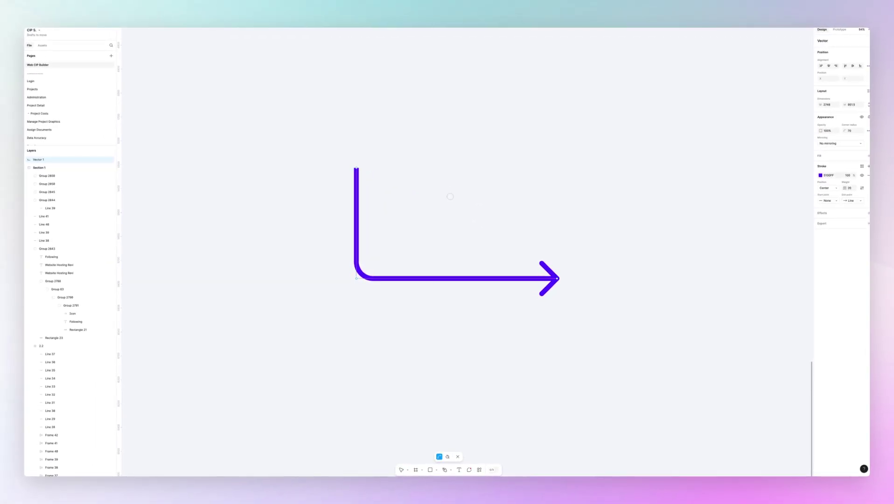
# - Finish vector editing of the L-shaped arrow, keeping the arrow selected
pyautogui.scroll(-3, 450, 196)
pyautogui.press('Escape')
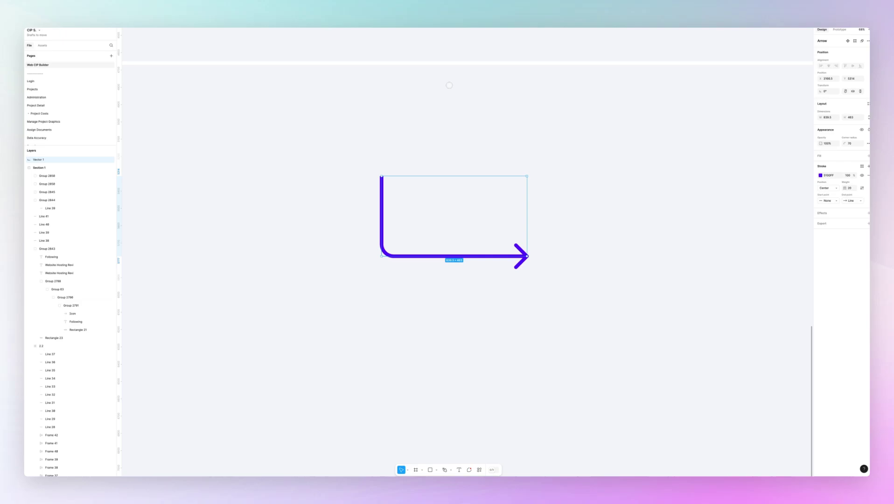